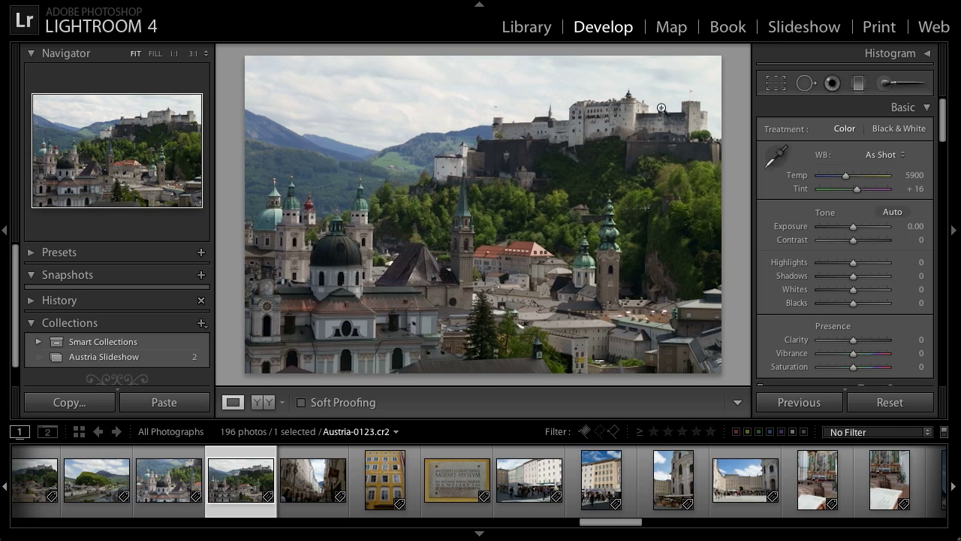
- Start a new adjustment brush with Exposure at -4.00, size 12.0 and feather 39
{"action": "left_click", "coordinate": [889, 83]}
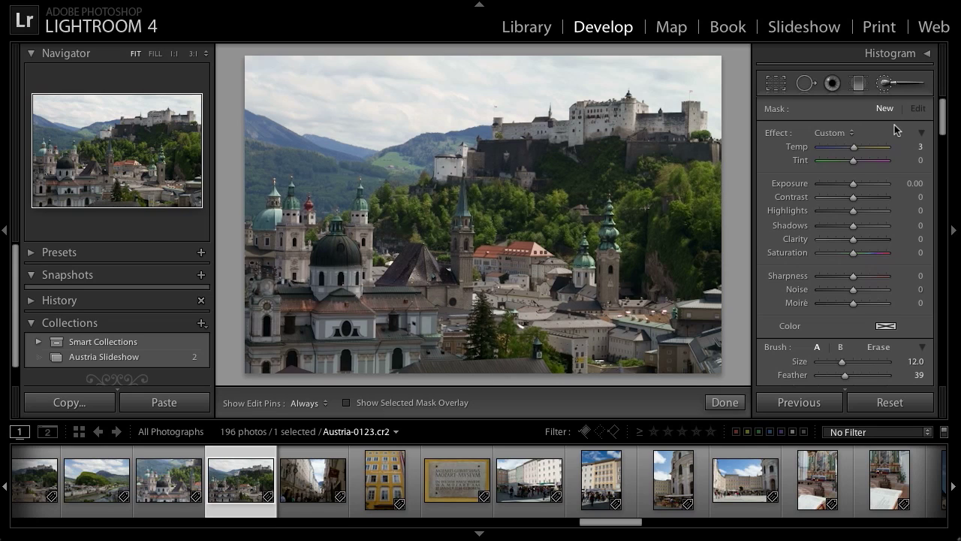
{"action": "left_click_drag", "start_coordinate": [853, 184], "coordinate": [819, 192]}
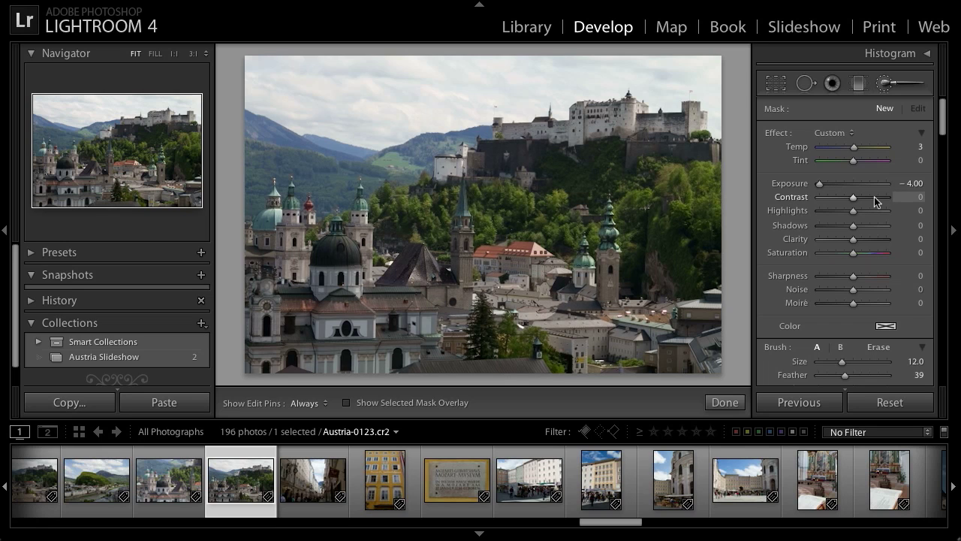
{"action": "scroll", "coordinate": [875, 200], "scroll_direction": "down", "scroll_amount": 3}
{"action": "scroll", "coordinate": [875, 201], "scroll_direction": "down", "scroll_amount": 3}
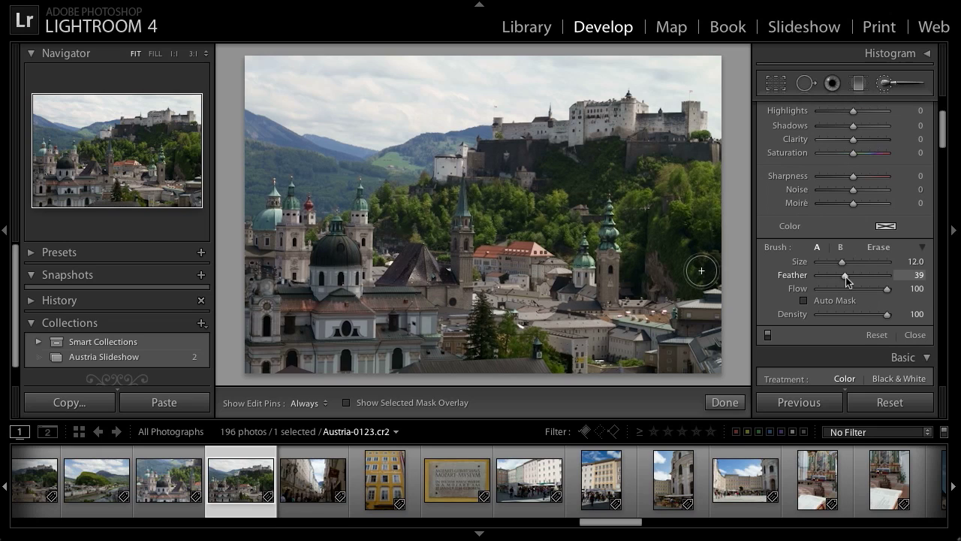
- Enable Auto Mask and reduce the brush size to 10.0
{"action": "left_click", "coordinate": [804, 301]}
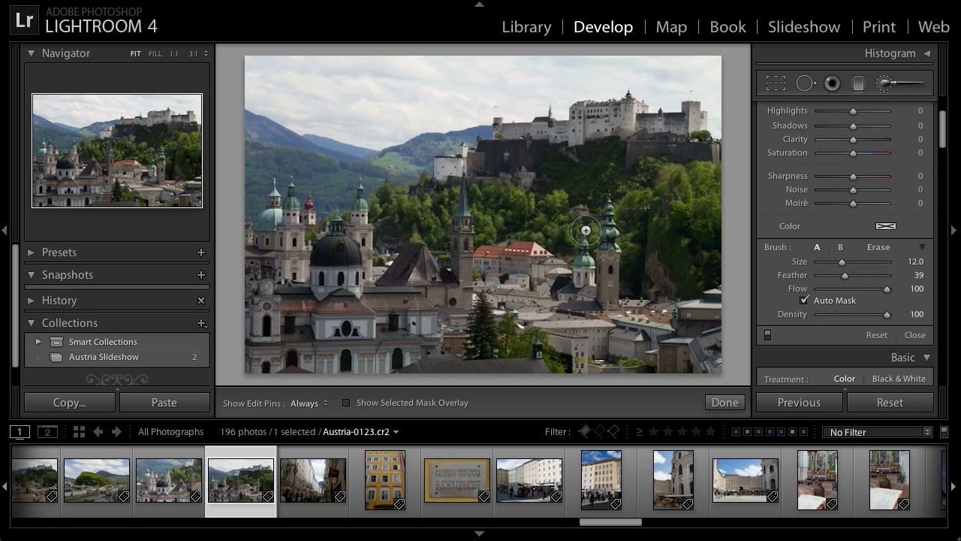
{"action": "key", "text": "bracketleft"}
{"action": "key", "text": "bracketleft"}
{"action": "key", "text": "bracketleft"}
{"action": "key", "text": "bracketleft"}
{"action": "key", "text": "bracketleft"}
{"action": "key", "text": "bracketright"}
{"action": "key", "text": "bracketright"}
{"action": "key", "text": "bracketright"}
{"action": "key", "text": "bracketright"}
{"action": "key", "text": "bracketright"}
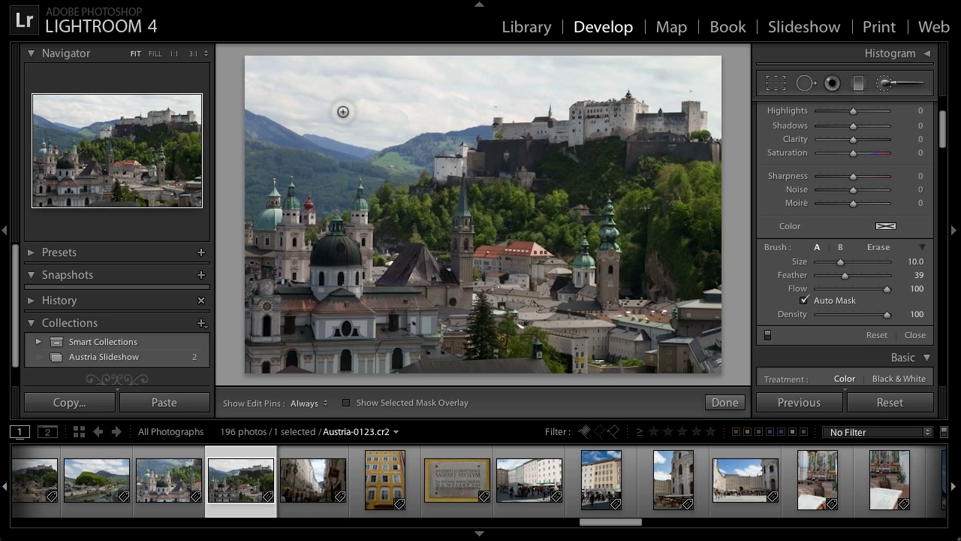
{"action": "key", "text": "bracketleft"}
{"action": "key", "text": "bracketleft"}
- Paint the mask along the mountain and castle skyline, then turn Auto Mask off
{"action": "key", "text": "h"}
{"action": "mouse_move", "coordinate": [255, 105]}
{"action": "left_mouse_down"}
{"action": "mouse_move", "coordinate": [298, 126]}
{"action": "mouse_move", "coordinate": [374, 139]}
{"action": "mouse_move", "coordinate": [495, 109]}
{"action": "mouse_move", "coordinate": [525, 114]}
{"action": "mouse_move", "coordinate": [551, 97]}
{"action": "mouse_move", "coordinate": [559, 111]}
{"action": "mouse_move", "coordinate": [577, 96]}
{"action": "mouse_move", "coordinate": [620, 90]}
{"action": "mouse_move", "coordinate": [670, 103]}
{"action": "mouse_move", "coordinate": [695, 85]}
{"action": "mouse_move", "coordinate": [715, 107]}
{"action": "mouse_move", "coordinate": [717, 135]}
{"action": "mouse_move", "coordinate": [717, 122]}
{"action": "left_mouse_up"}
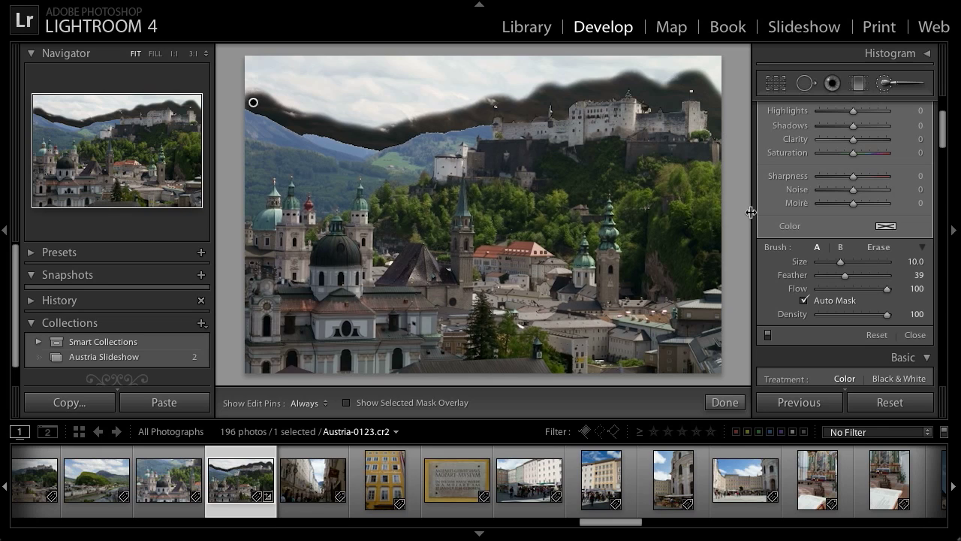
{"action": "left_click", "coordinate": [805, 299]}
- Paint the darkening brush over the remaining open sky, hiding the pins while painting
{"action": "key", "text": "h"}
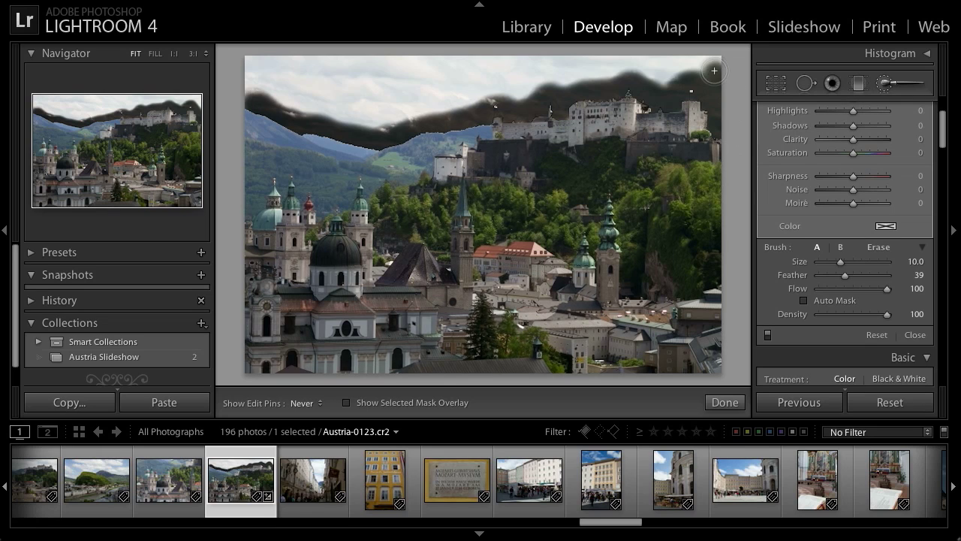
{"action": "mouse_move", "coordinate": [700, 58]}
{"action": "left_mouse_down"}
{"action": "mouse_move", "coordinate": [259, 59]}
{"action": "mouse_move", "coordinate": [249, 74]}
{"action": "mouse_move", "coordinate": [255, 88]}
{"action": "mouse_move", "coordinate": [310, 102]}
{"action": "mouse_move", "coordinate": [299, 106]}
{"action": "mouse_move", "coordinate": [268, 77]}
{"action": "mouse_move", "coordinate": [384, 80]}
{"action": "mouse_move", "coordinate": [330, 85]}
{"action": "mouse_move", "coordinate": [329, 107]}
{"action": "mouse_move", "coordinate": [372, 120]}
{"action": "mouse_move", "coordinate": [399, 113]}
{"action": "mouse_move", "coordinate": [385, 122]}
{"action": "mouse_move", "coordinate": [360, 102]}
{"action": "mouse_move", "coordinate": [391, 98]}
{"action": "mouse_move", "coordinate": [402, 83]}
{"action": "mouse_move", "coordinate": [437, 83]}
{"action": "mouse_move", "coordinate": [373, 81]}
{"action": "mouse_move", "coordinate": [352, 96]}
{"action": "mouse_move", "coordinate": [453, 95]}
{"action": "mouse_move", "coordinate": [418, 119]}
{"action": "mouse_move", "coordinate": [460, 97]}
{"action": "mouse_move", "coordinate": [512, 93]}
{"action": "mouse_move", "coordinate": [462, 81]}
{"action": "mouse_move", "coordinate": [445, 90]}
{"action": "mouse_move", "coordinate": [515, 80]}
{"action": "mouse_move", "coordinate": [491, 78]}
{"action": "mouse_move", "coordinate": [517, 92]}
{"action": "mouse_move", "coordinate": [577, 75]}
{"action": "mouse_move", "coordinate": [677, 73]}
{"action": "left_mouse_up"}
{"action": "key", "text": "h"}
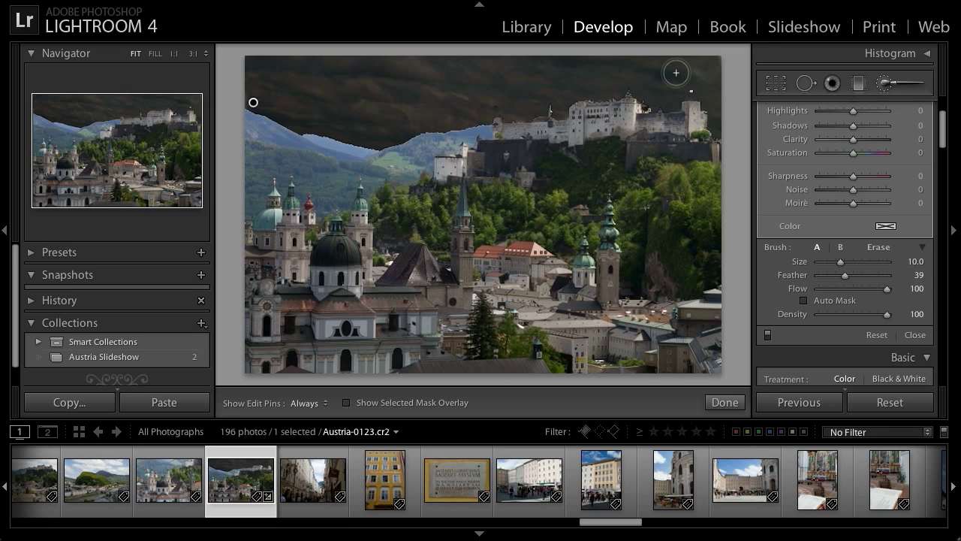
- Adjust the sky mask to Exposure -0.44, Contrast 66 and Clarity 19
{"action": "scroll", "coordinate": [883, 180], "scroll_direction": "up", "scroll_amount": 4}
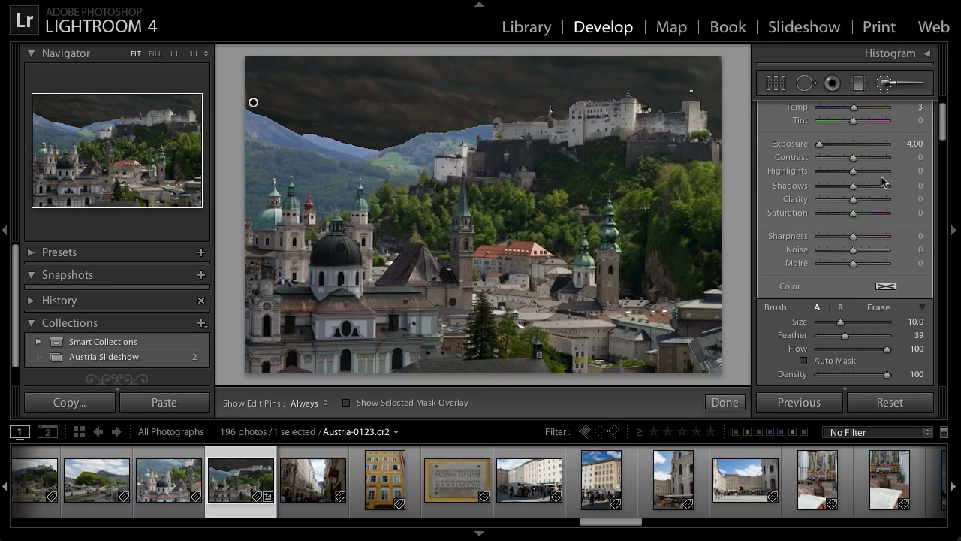
{"action": "left_click_drag", "start_coordinate": [820, 145], "coordinate": [868, 163]}
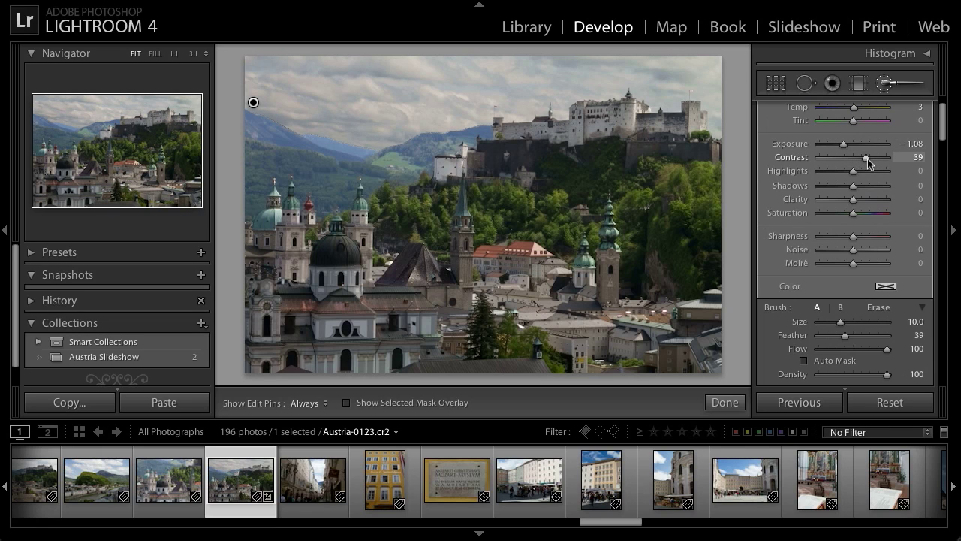
{"action": "left_click_drag", "start_coordinate": [847, 151], "coordinate": [849, 151]}
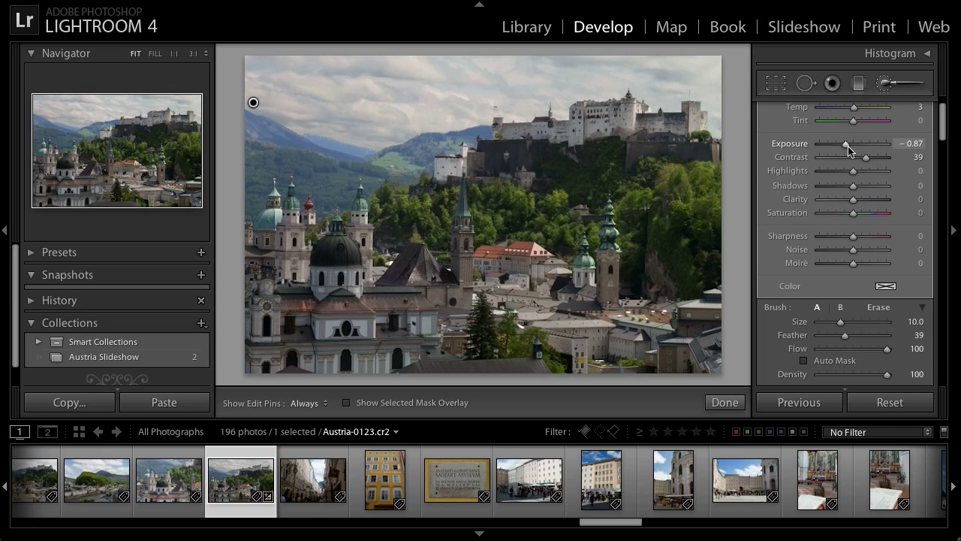
{"action": "left_click_drag", "start_coordinate": [848, 150], "coordinate": [877, 162]}
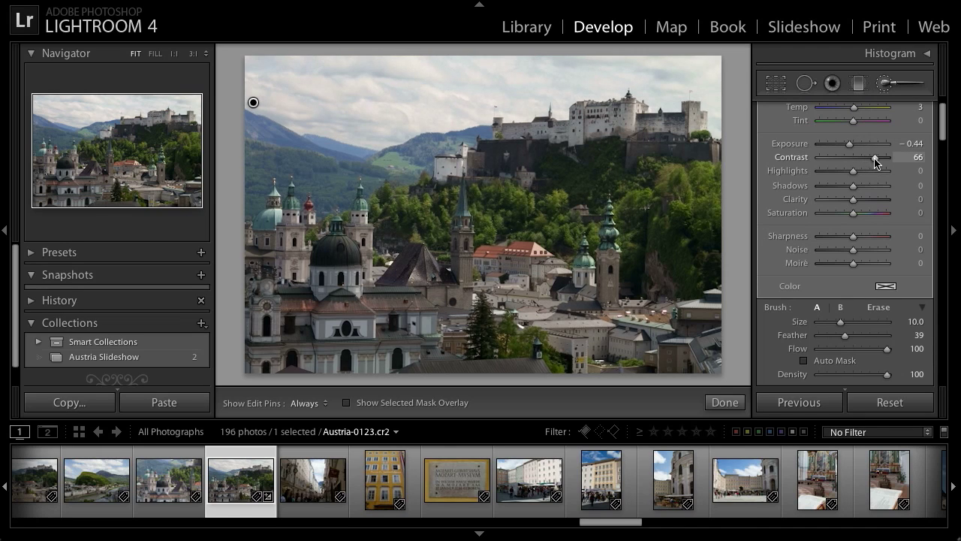
{"action": "left_click_drag", "start_coordinate": [854, 202], "coordinate": [862, 205]}
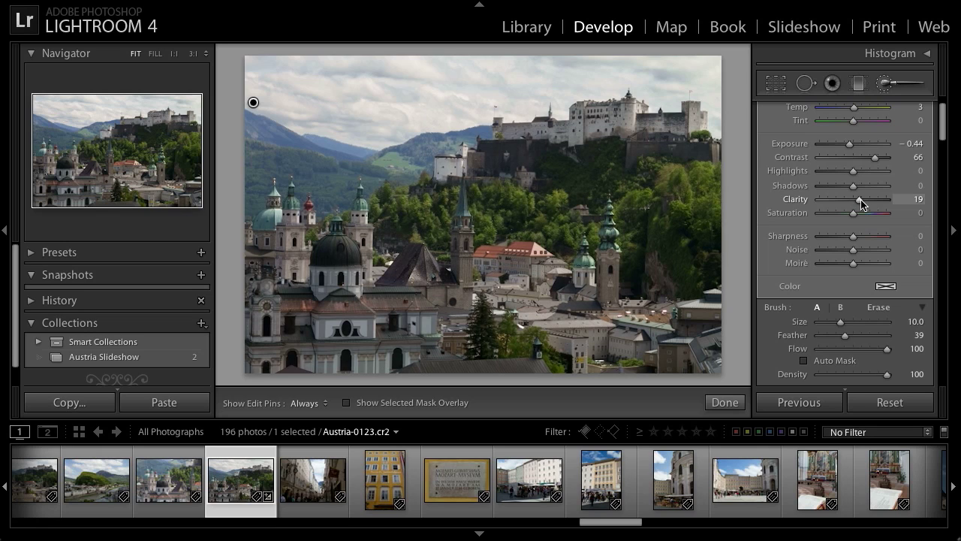
{"action": "scroll", "coordinate": [861, 204], "scroll_direction": "up", "scroll_amount": 2}
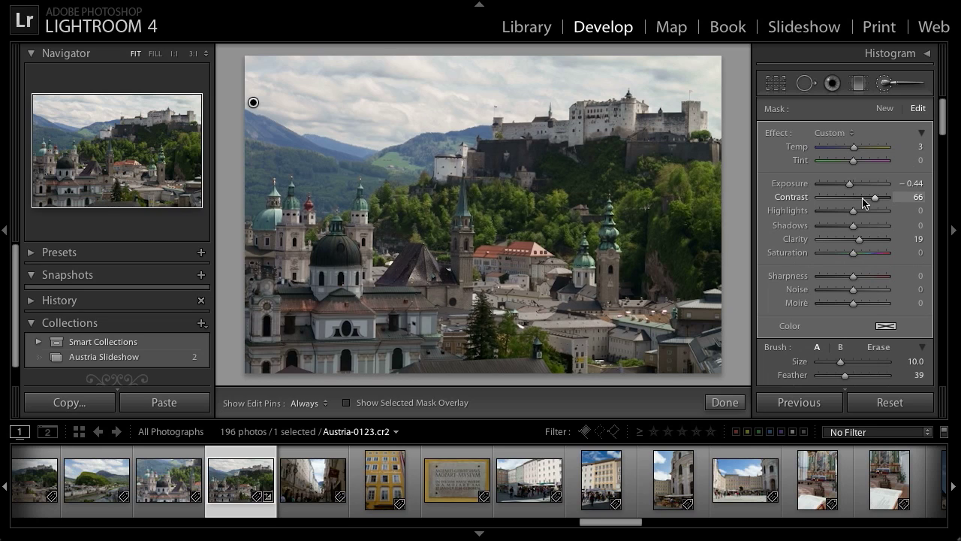
{"action": "scroll", "coordinate": [837, 218], "scroll_direction": "down", "scroll_amount": 5}
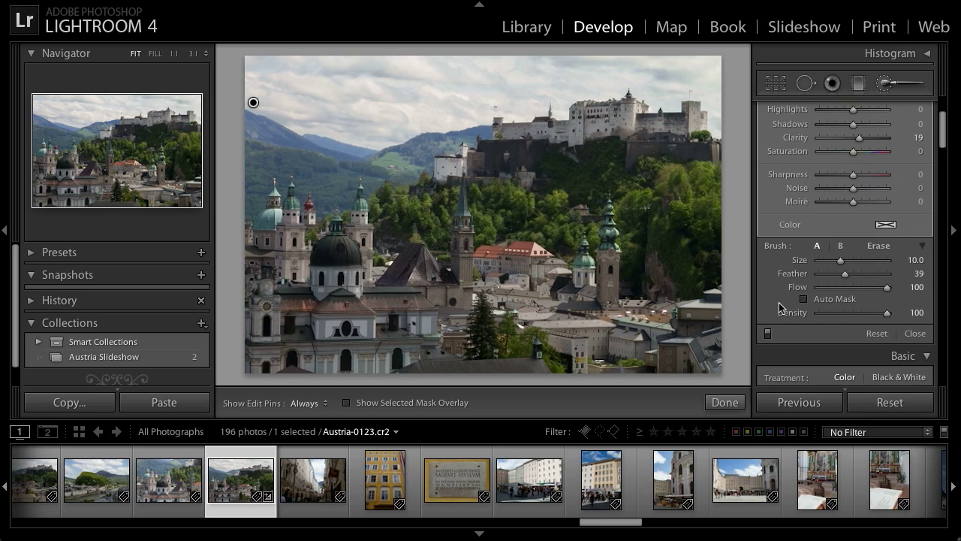
{"action": "left_click", "coordinate": [767, 334]}
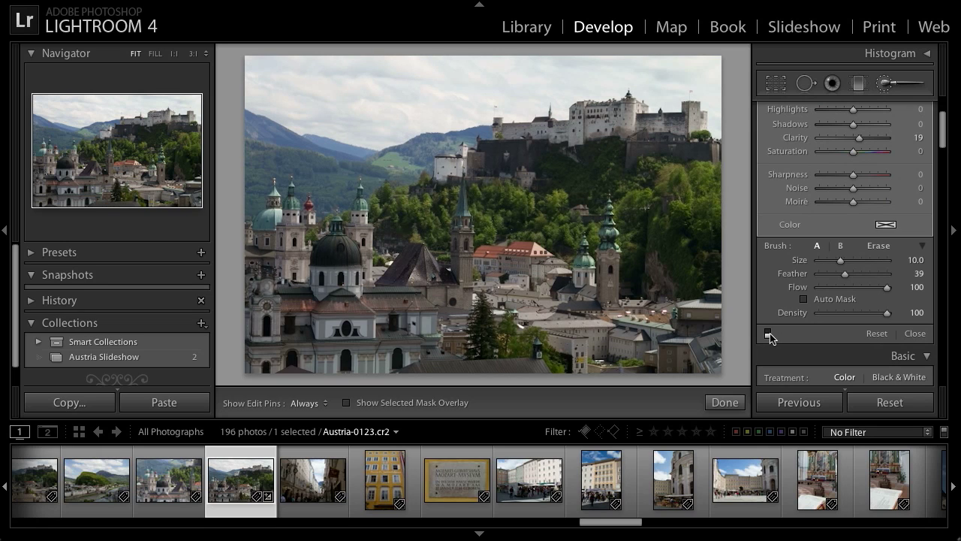
{"action": "left_click", "coordinate": [768, 334]}
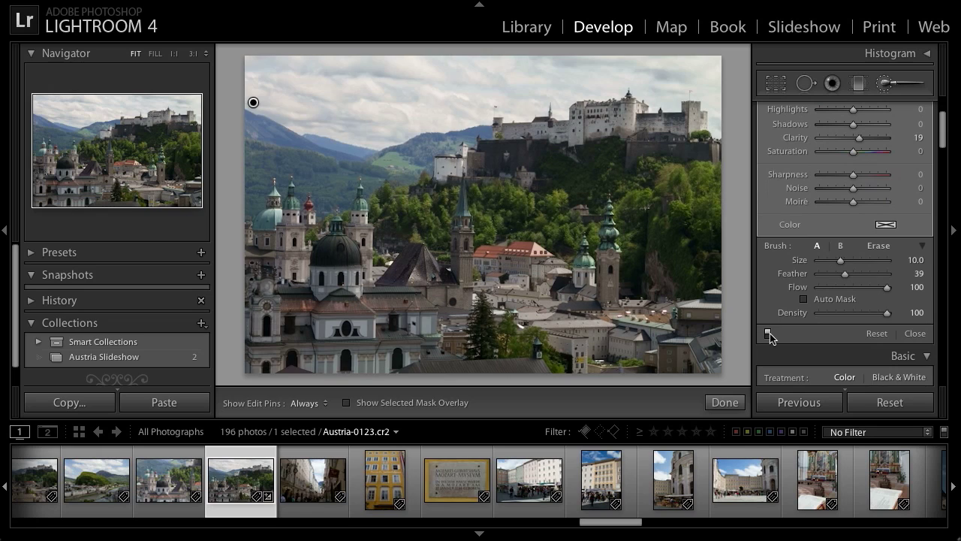